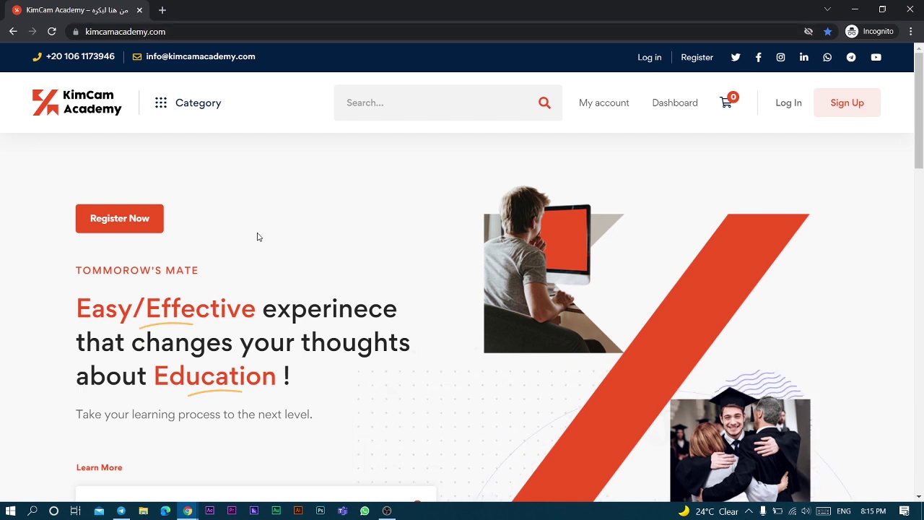
# - Open the KimCam Academy Login dialog from the home page header
pyautogui.scroll(-1, 412, 279)
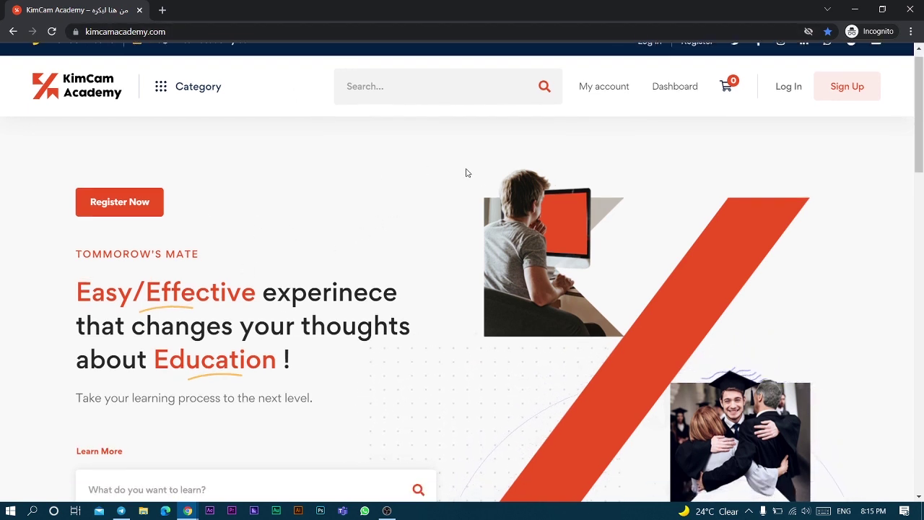
pyautogui.scroll(1, 483, 178)
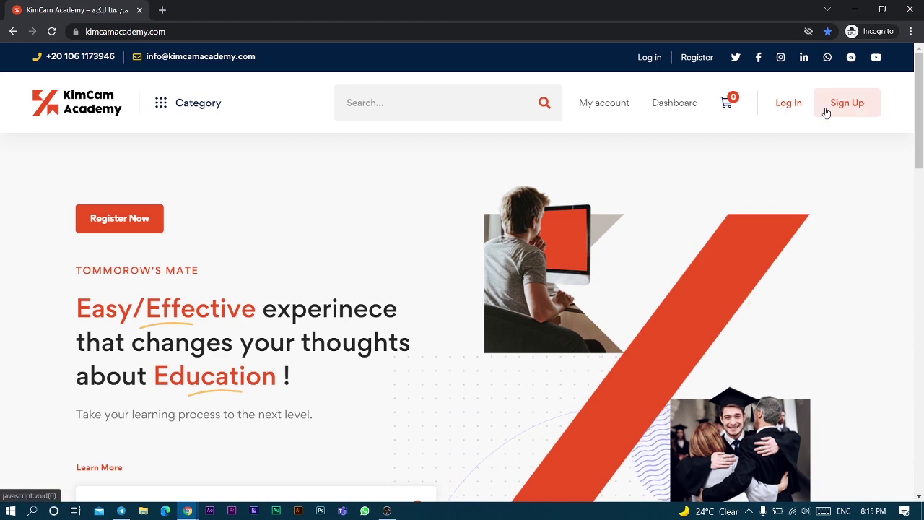
pyautogui.click(788, 103)
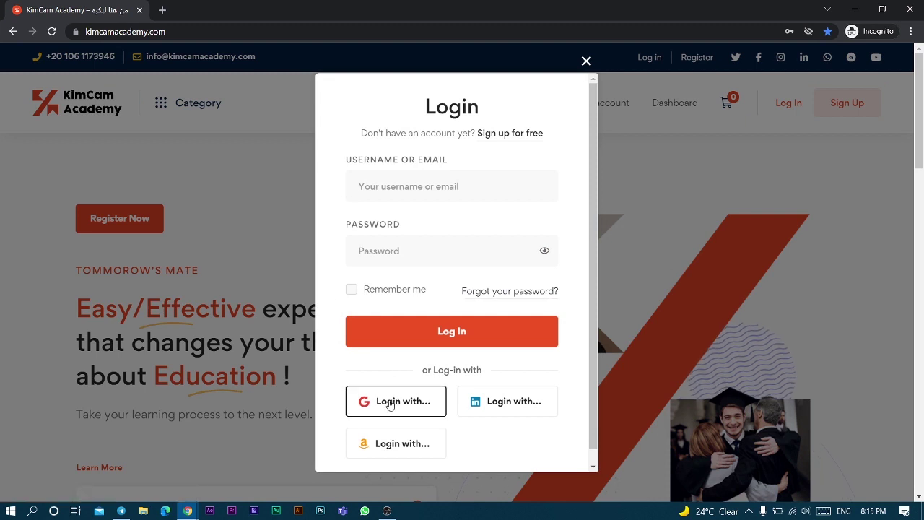
# - Sign in to KimCam Academy with a Google account
pyautogui.click(390, 402)
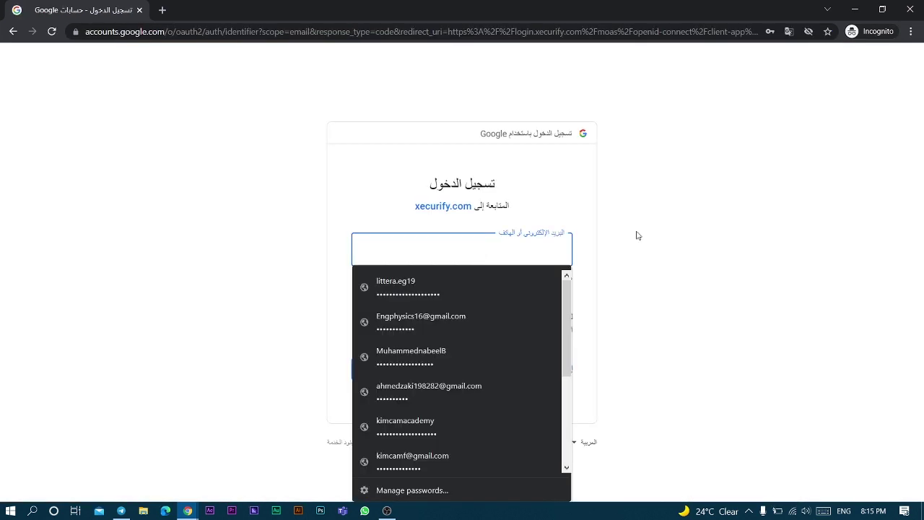
pyautogui.click(749, 252)
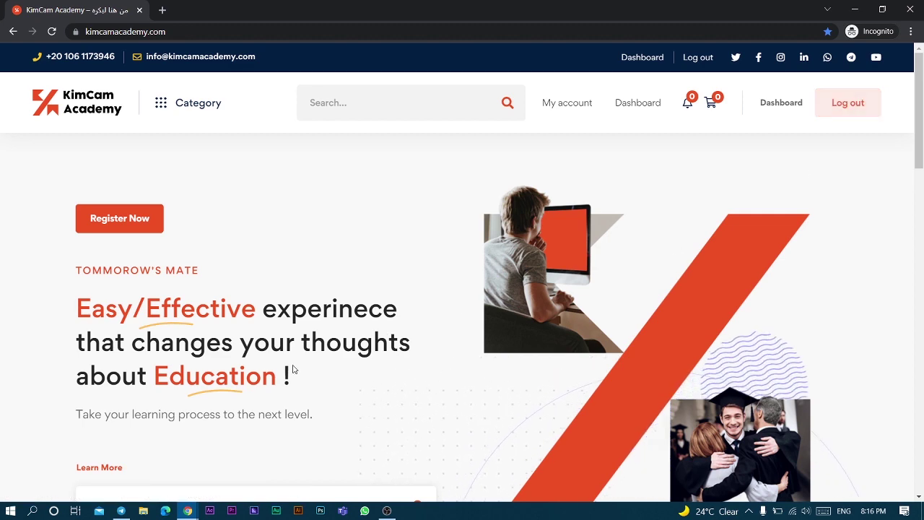
# - Open the Differentiation course from the Prep Engineering category
pyautogui.scroll(-1, 293, 370)
pyautogui.scroll(-5, 293, 369)
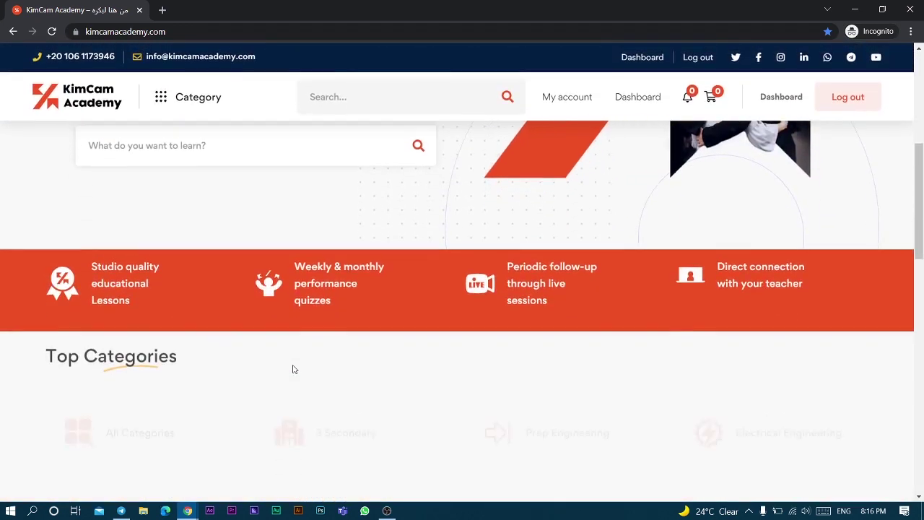
pyautogui.scroll(-1, 292, 369)
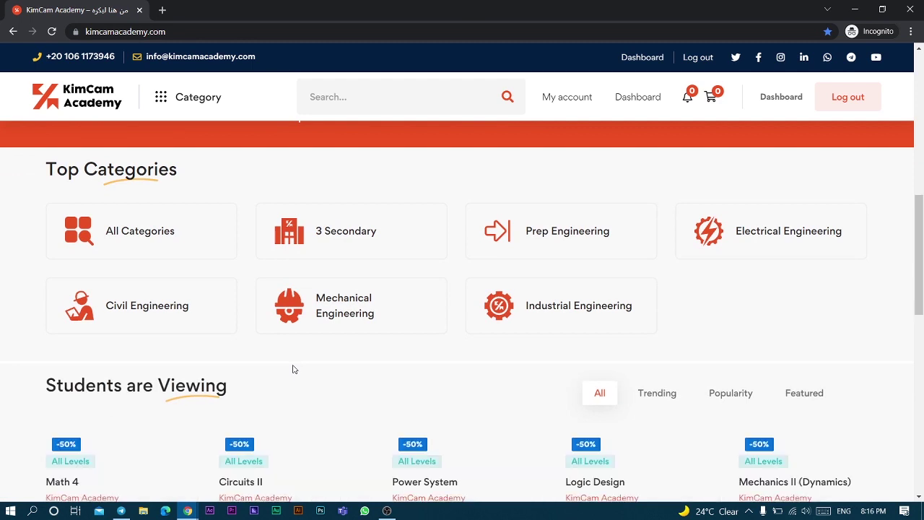
pyautogui.click(557, 253)
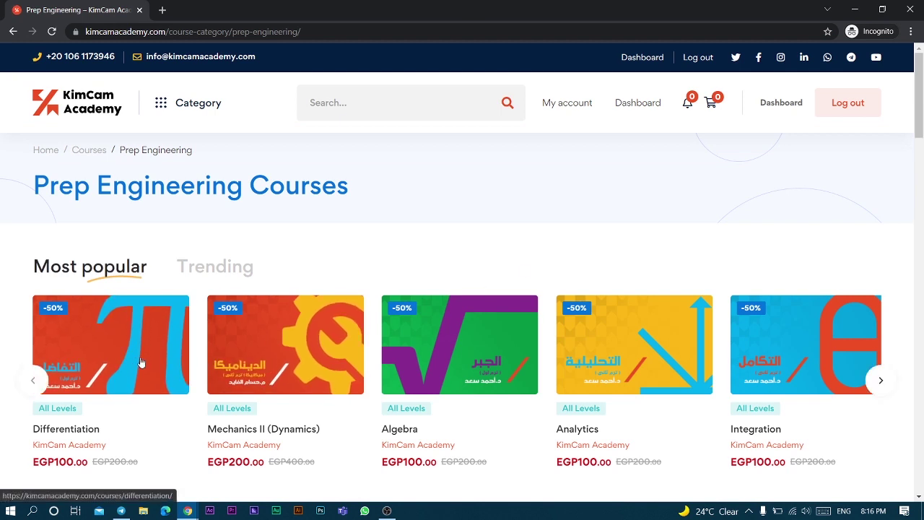
pyautogui.click(112, 359)
# - Add the EGP100.00 Differentiation course to the cart and view the cart
pyautogui.scroll(-3, 354, 403)
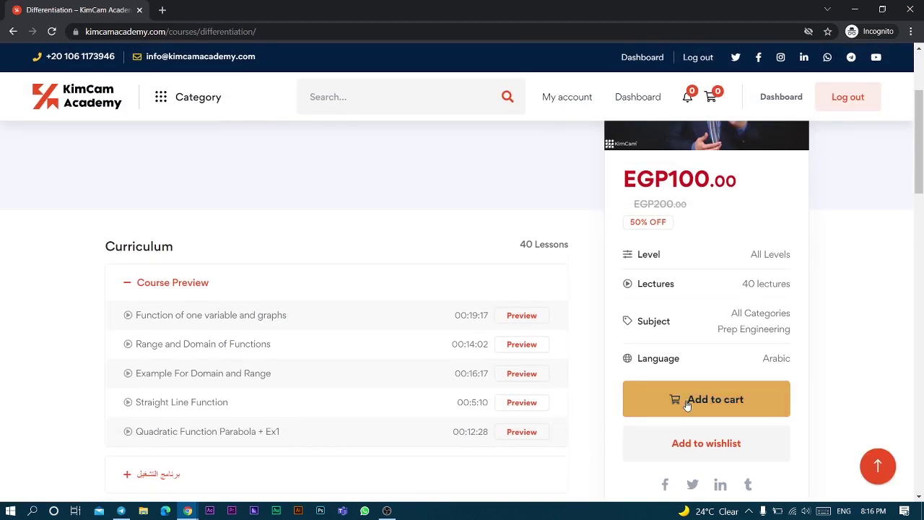
pyautogui.click(703, 406)
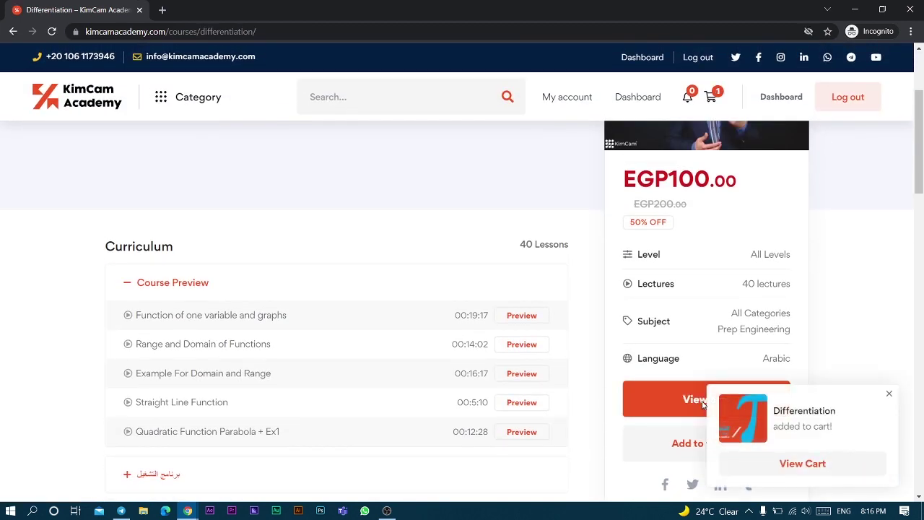
pyautogui.click(812, 467)
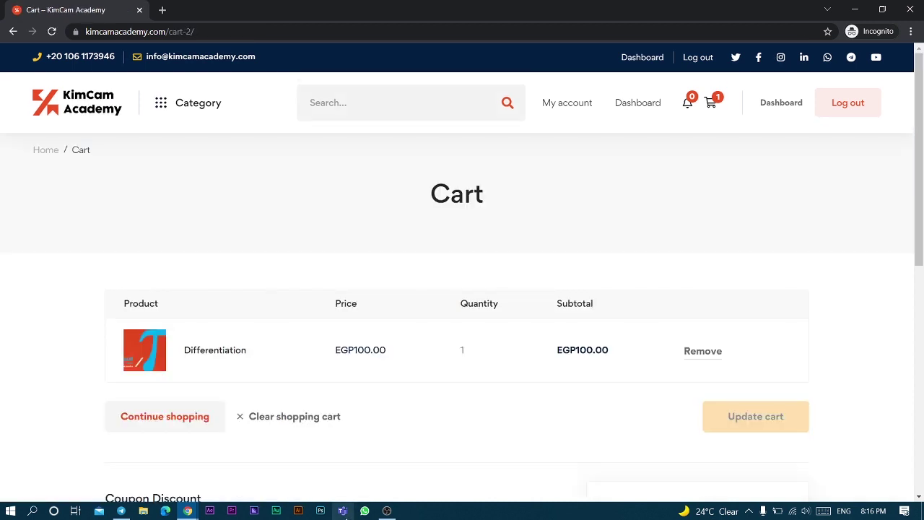
pyautogui.scroll(-3, 663, 355)
# - Check out, place the order, and enter the mobile number on the Fawry page
pyautogui.click(687, 381)
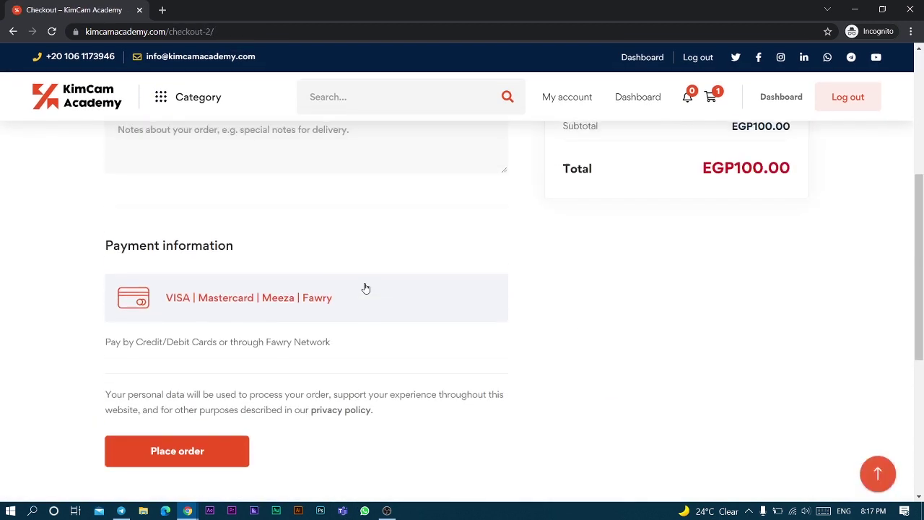
pyautogui.scroll(-2, 365, 286)
pyautogui.click(179, 299)
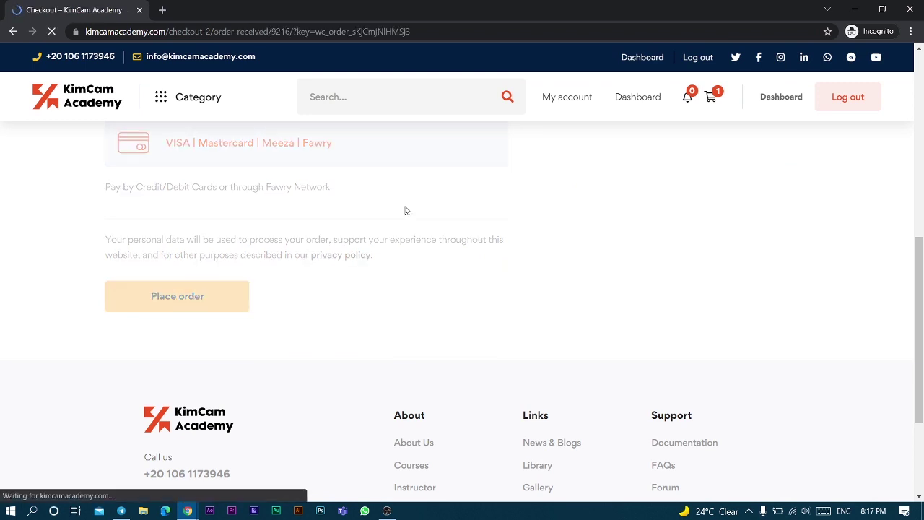
pyautogui.write('00')
pyautogui.write('1')
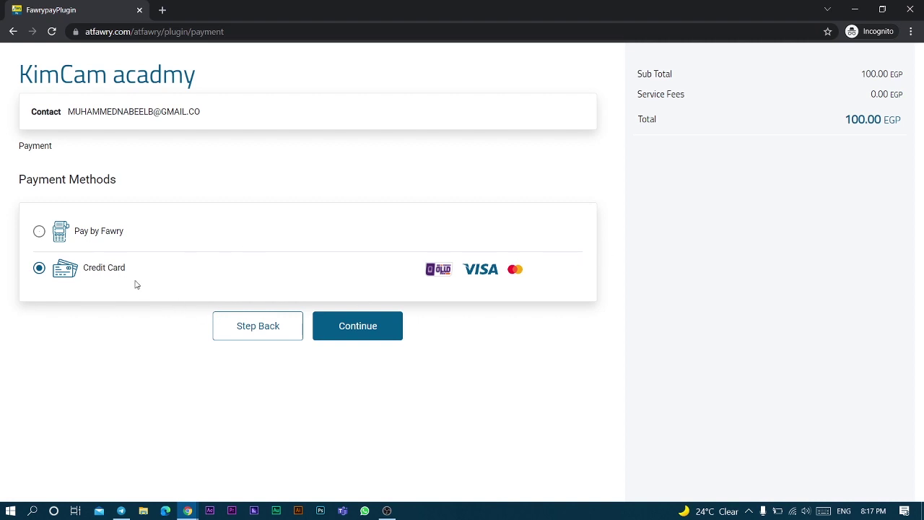
# - Pay the 100 EGP order via Pay by Fawry and select the order reference number
pyautogui.click(40, 232)
pyautogui.click(336, 328)
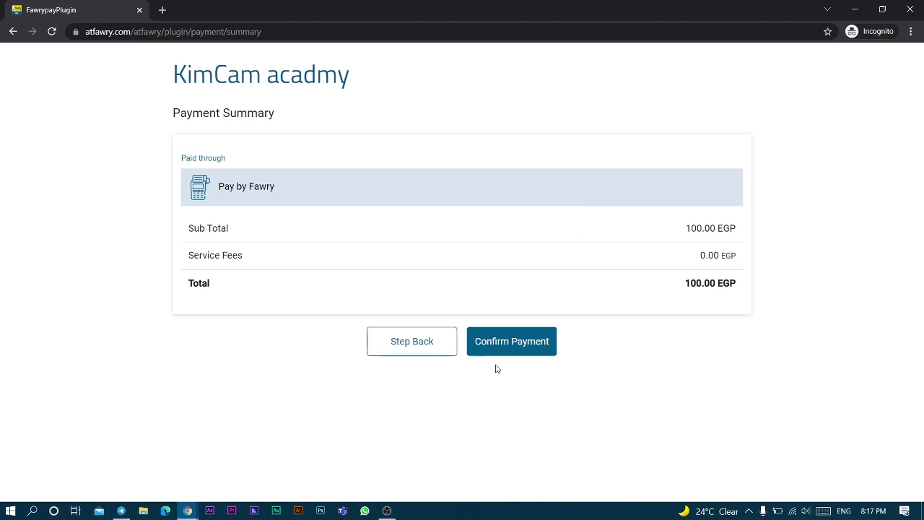
pyautogui.click(520, 345)
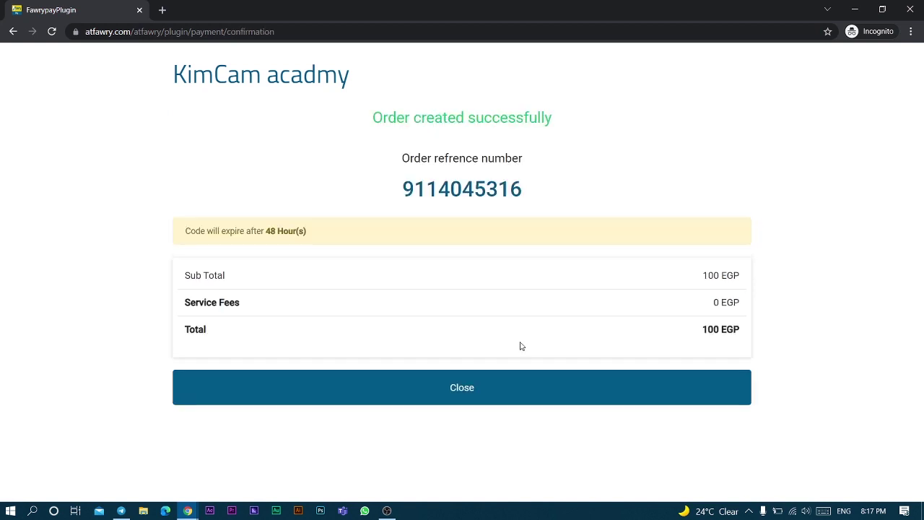
pyautogui.doubleClick(436, 186)
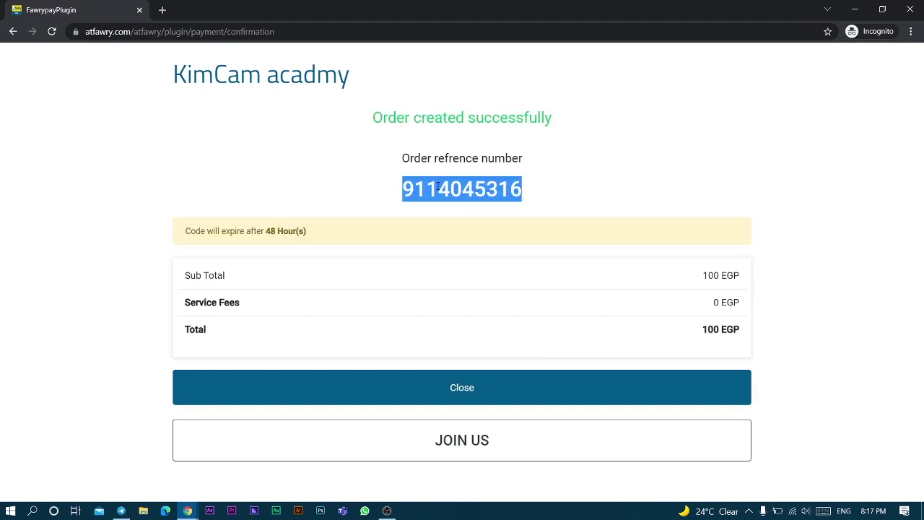
pyautogui.click(423, 190)
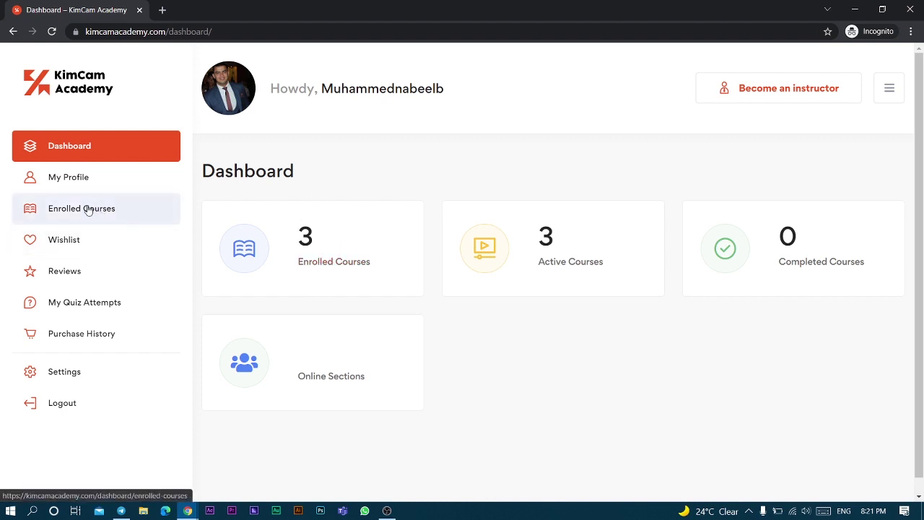
# - Generate a login ID for the enrolled Differentiation course and open its course page
pyautogui.click(305, 257)
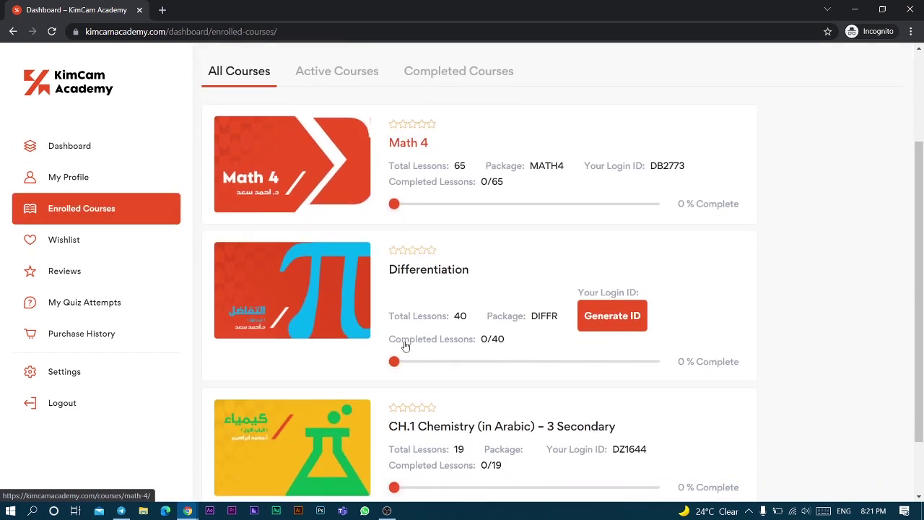
pyautogui.scroll(-1, 404, 344)
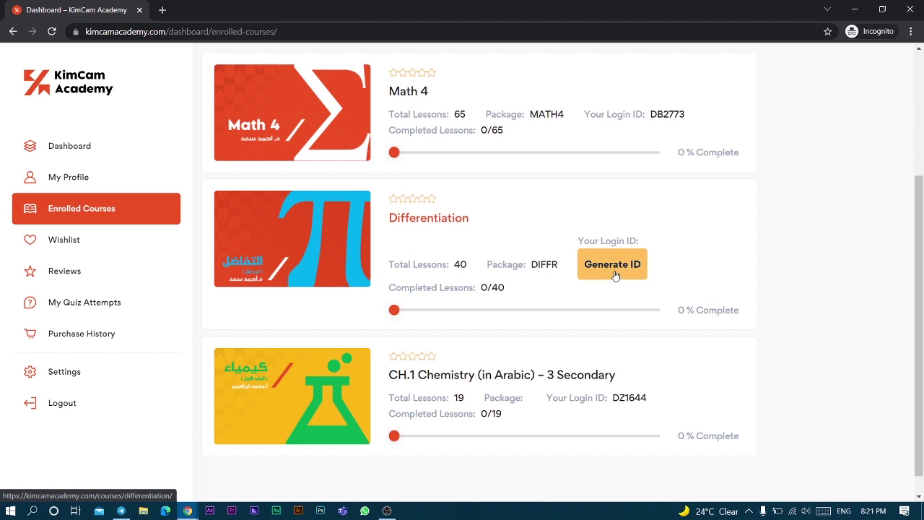
pyautogui.click(617, 272)
pyautogui.scroll(-2, 616, 271)
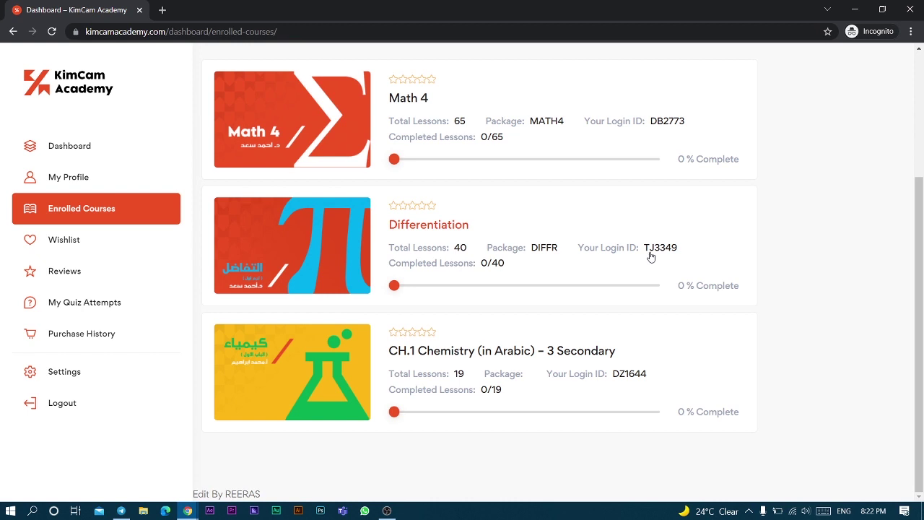
pyautogui.click(309, 246)
# - Open the Windows player lesson under player programs and follow its KimCam Player download link
pyautogui.scroll(-8, 270, 353)
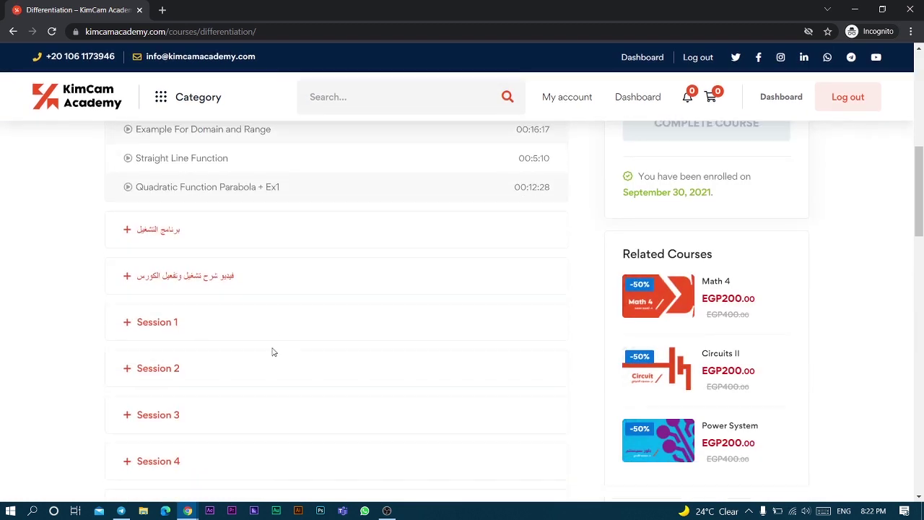
pyautogui.scroll(2, 241, 345)
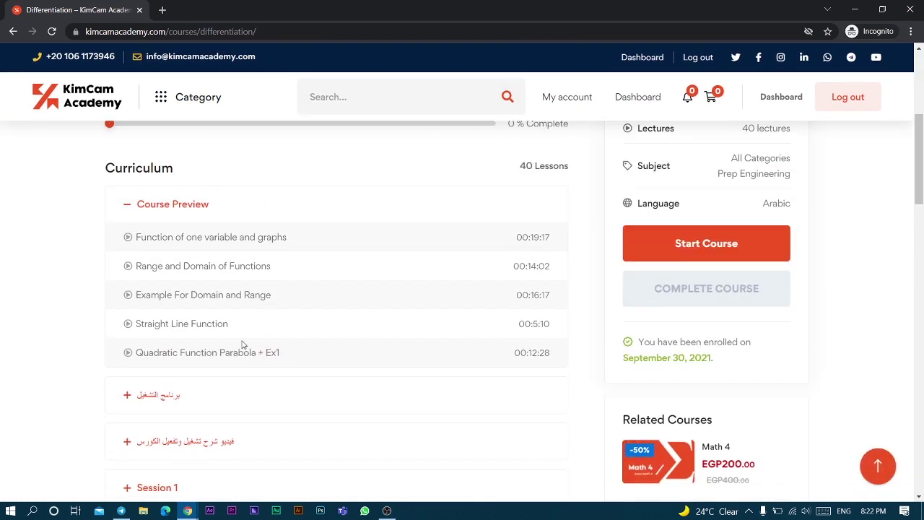
pyautogui.scroll(-3, 241, 345)
pyautogui.click(163, 208)
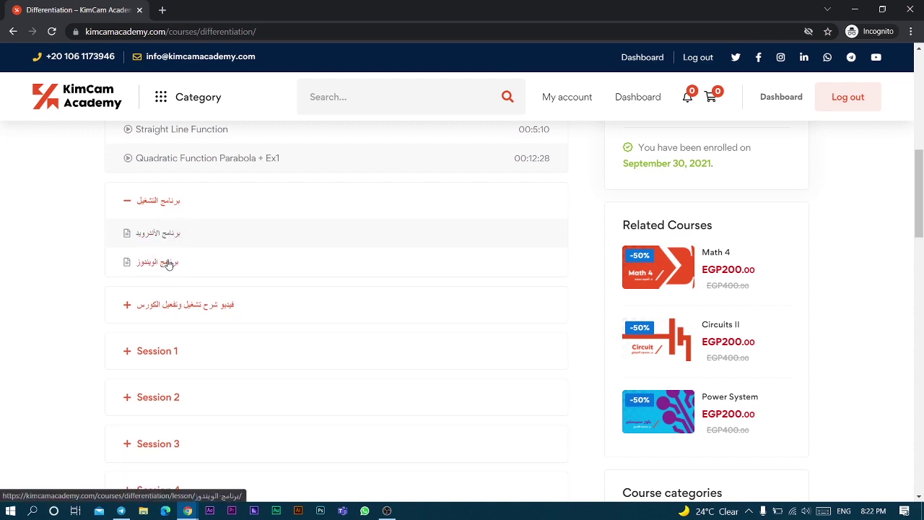
pyautogui.click(167, 263)
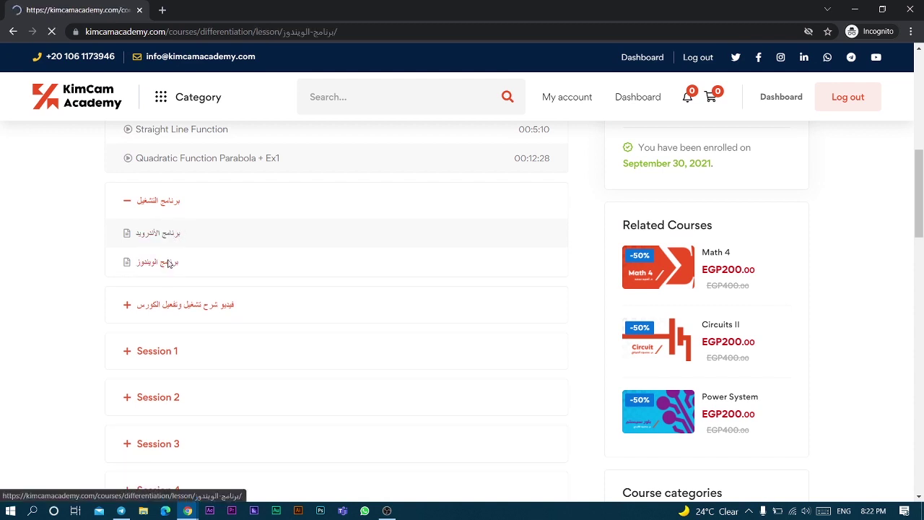
pyautogui.scroll(-1, 371, 388)
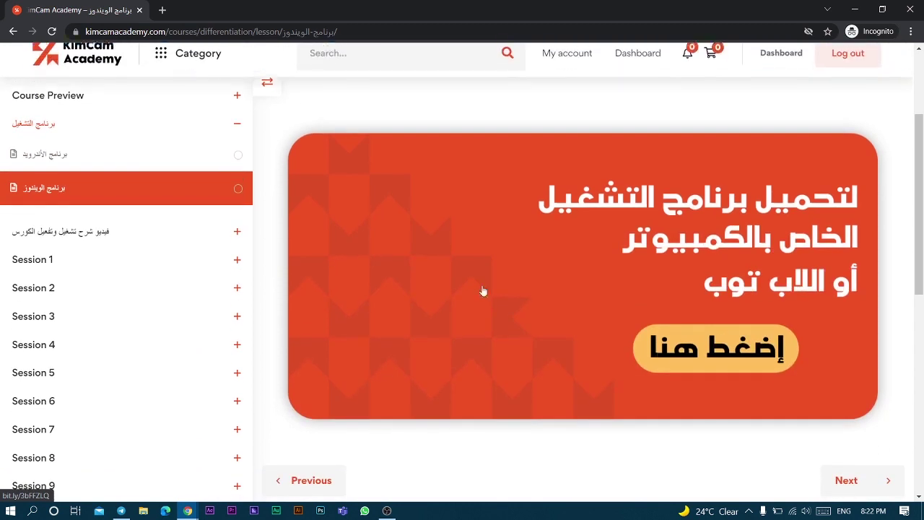
pyautogui.click(629, 258)
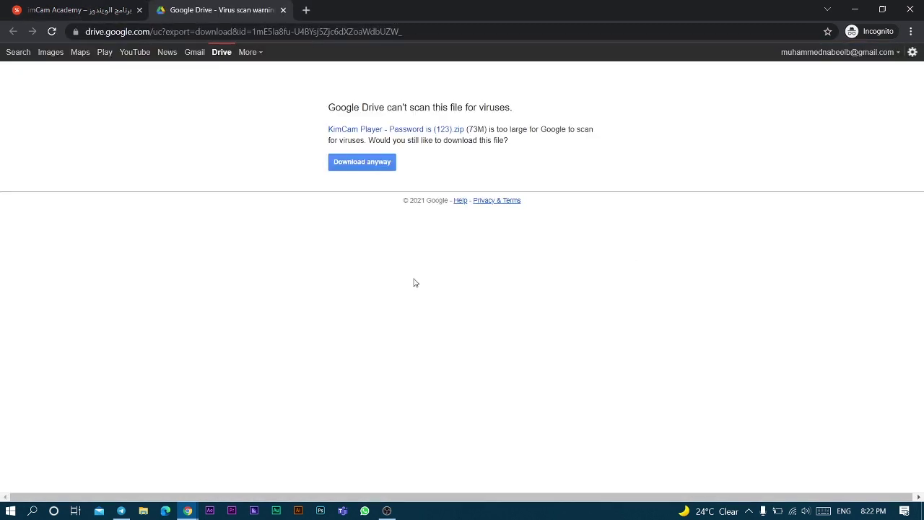
# - Download the player archive, extract it with its password, and launch KimCam Player setup.exe
pyautogui.click(363, 165)
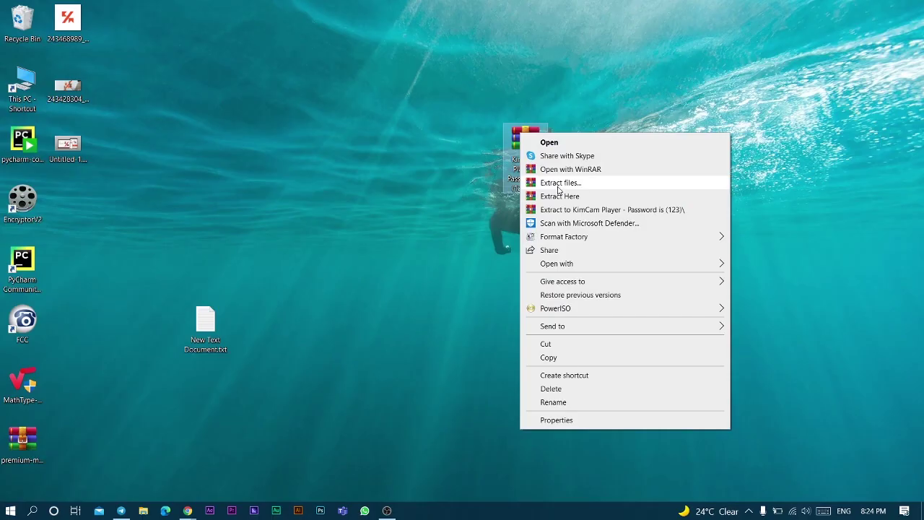
pyautogui.click(580, 197)
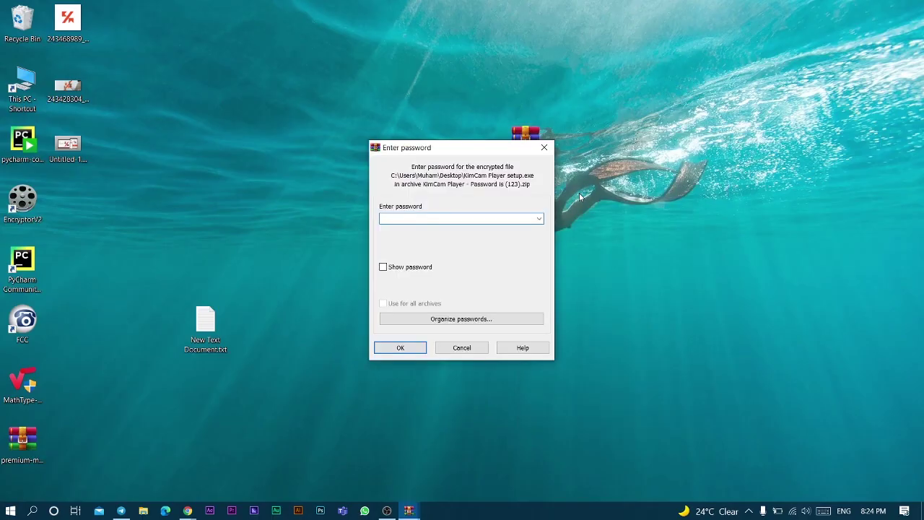
pyautogui.press('Return')
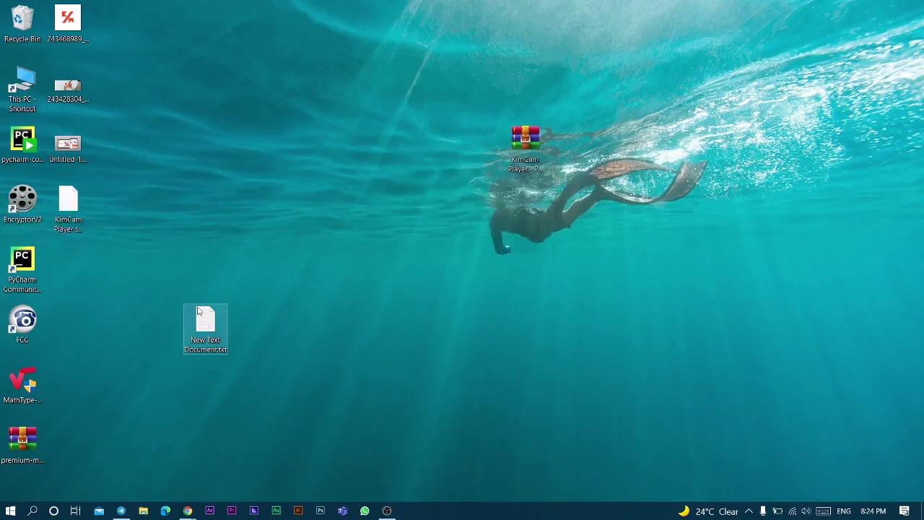
pyautogui.click(74, 223)
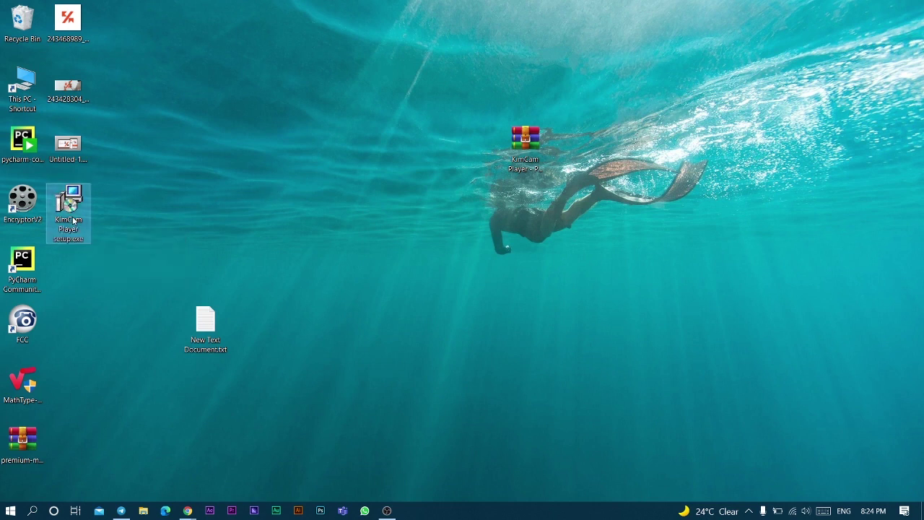
pyautogui.doubleClick(74, 221)
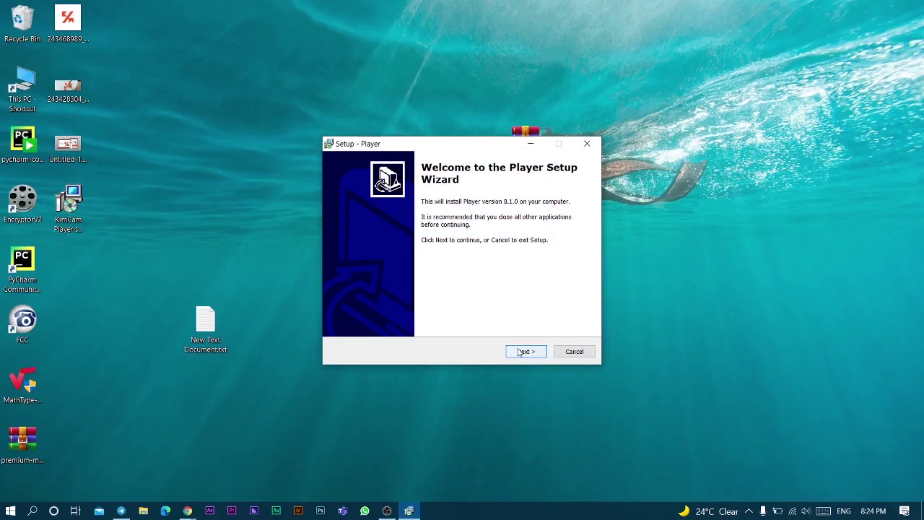
# - Install Player 8.1.0 and launch it from the new desktop shortcut
pyautogui.click(525, 351)
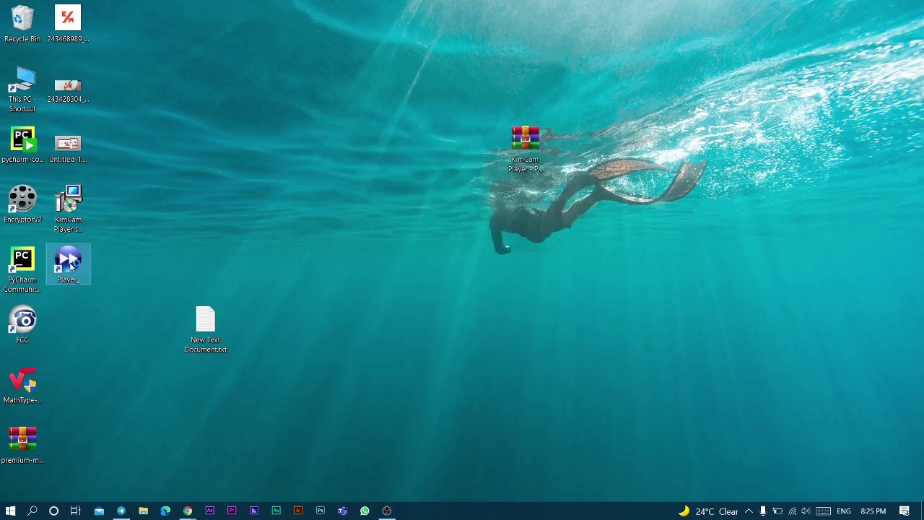
pyautogui.doubleClick(69, 265)
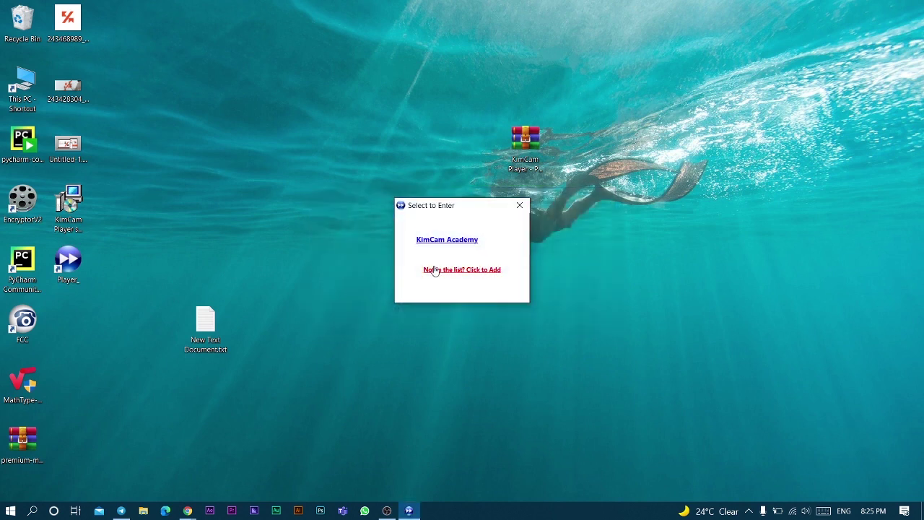
# - Add a server named KIMCAM in KimCam Player and enter it
pyautogui.click(436, 269)
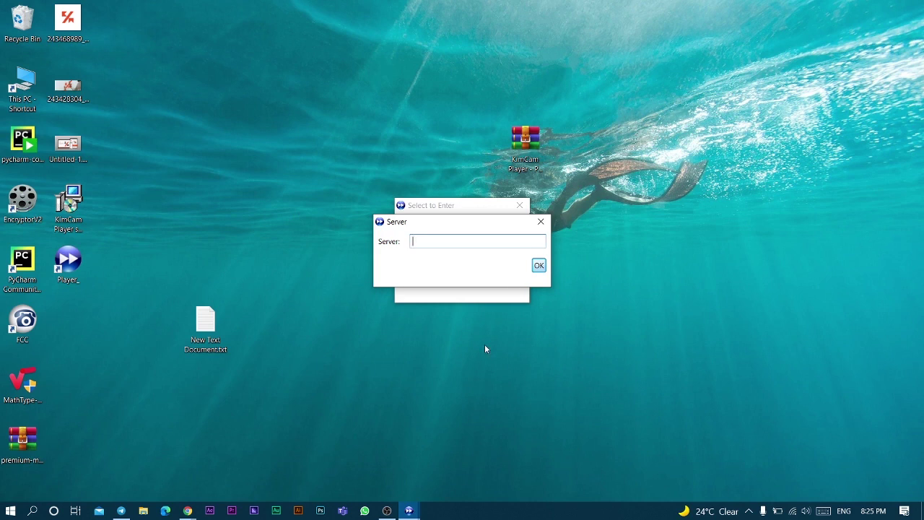
pyautogui.write('KIMCAM')
pyautogui.press('Return')
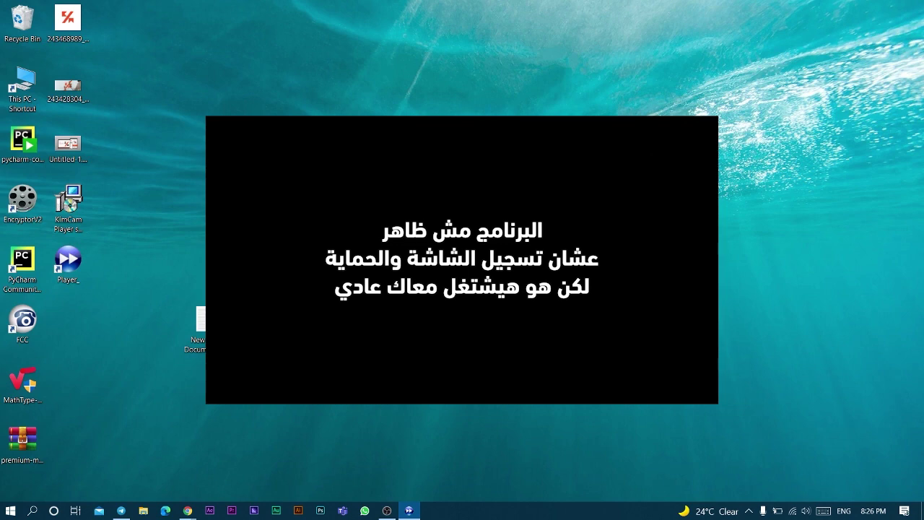
# - Return to the KimCam Academy lesson page in Chrome and expand the Session 1 lesson list
pyautogui.hotkey('alt', 'Tab')
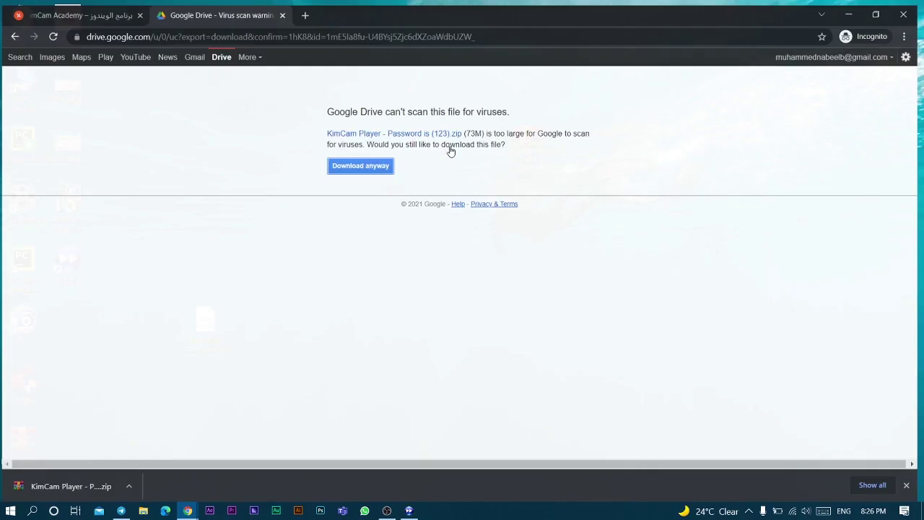
pyautogui.click(79, 10)
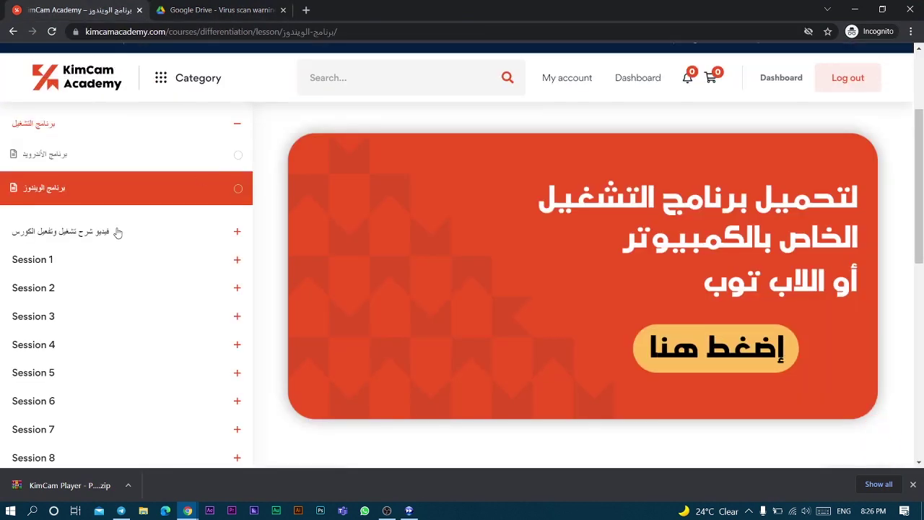
pyautogui.click(97, 262)
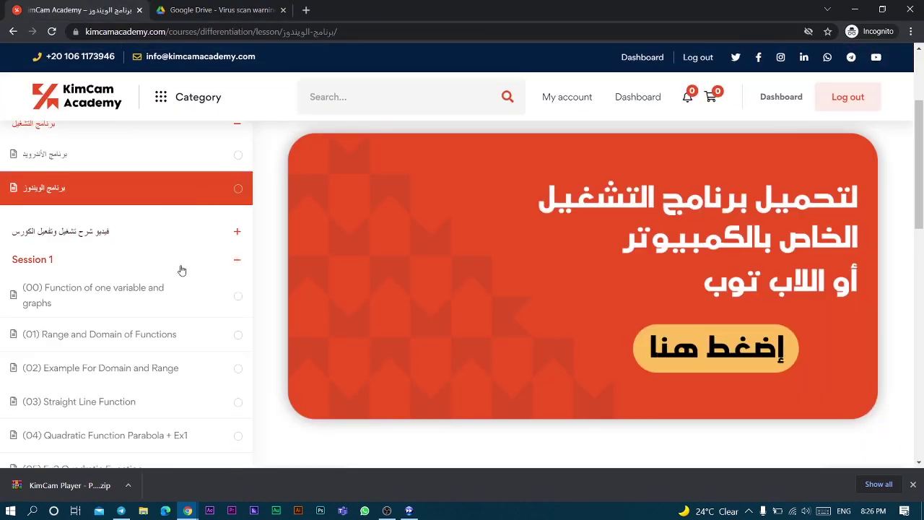
pyautogui.scroll(-1, 161, 320)
pyautogui.scroll(-1, 160, 321)
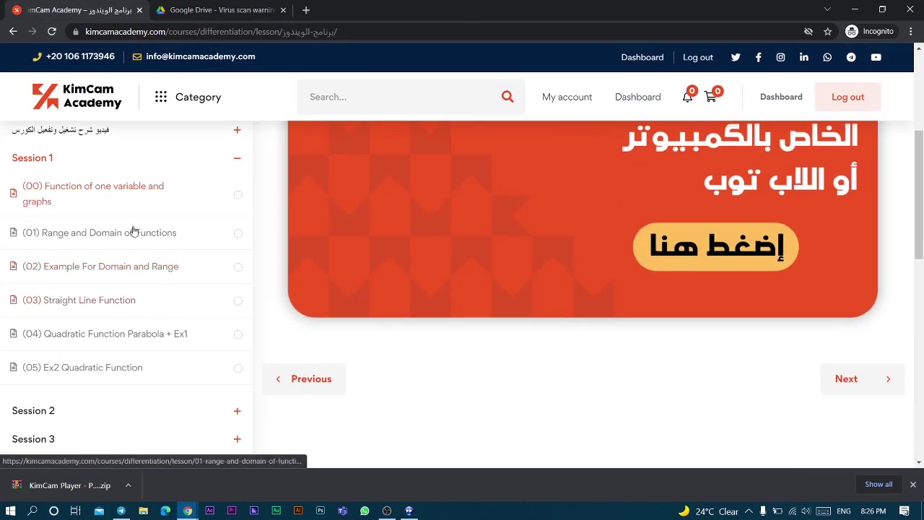
# - Open lesson (00) Function of one variable and graphs and save its 3.2 MB .kim file
pyautogui.click(129, 369)
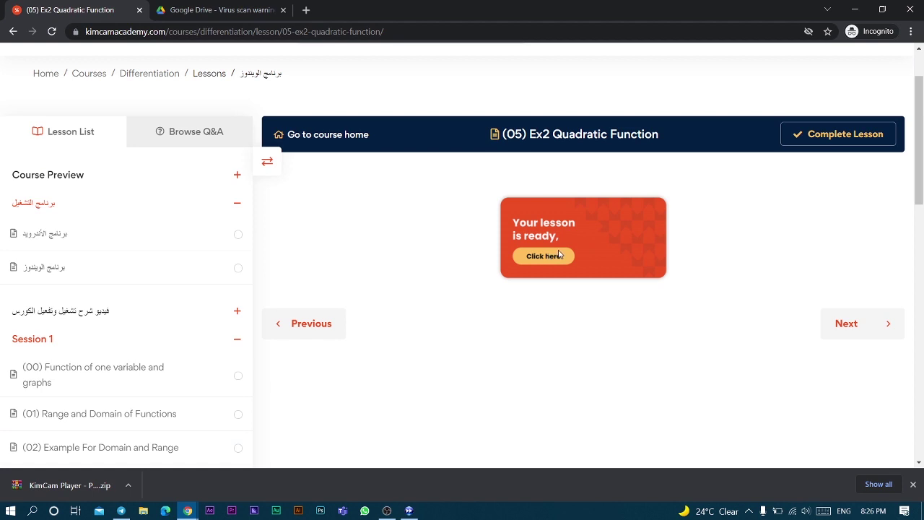
pyautogui.click(559, 254)
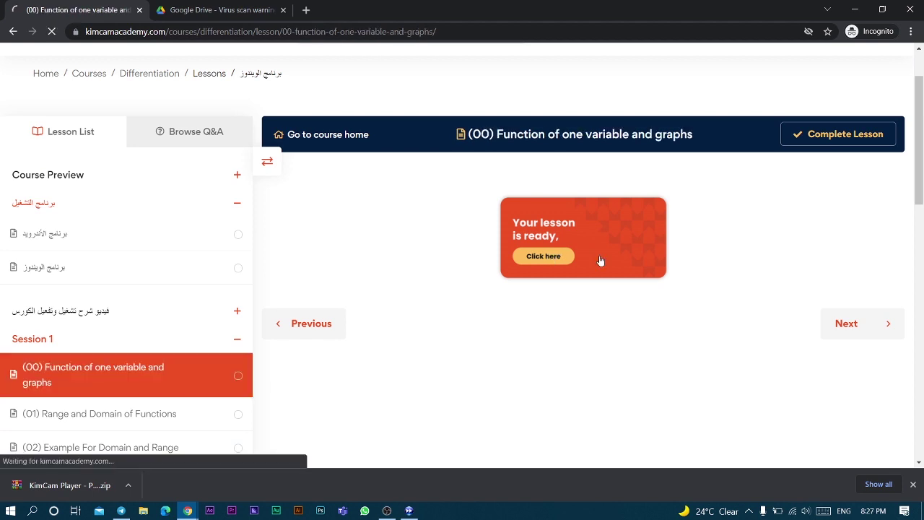
pyautogui.click(440, 268)
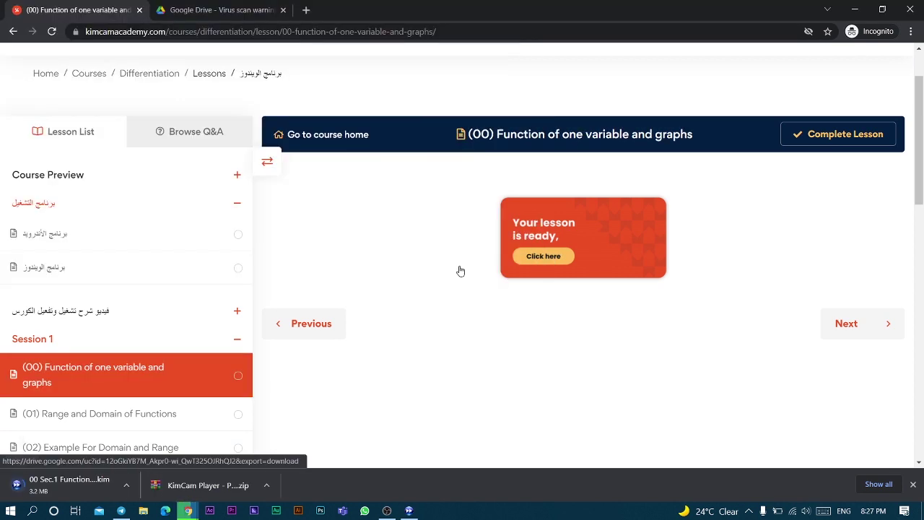
pyautogui.press('super+d')
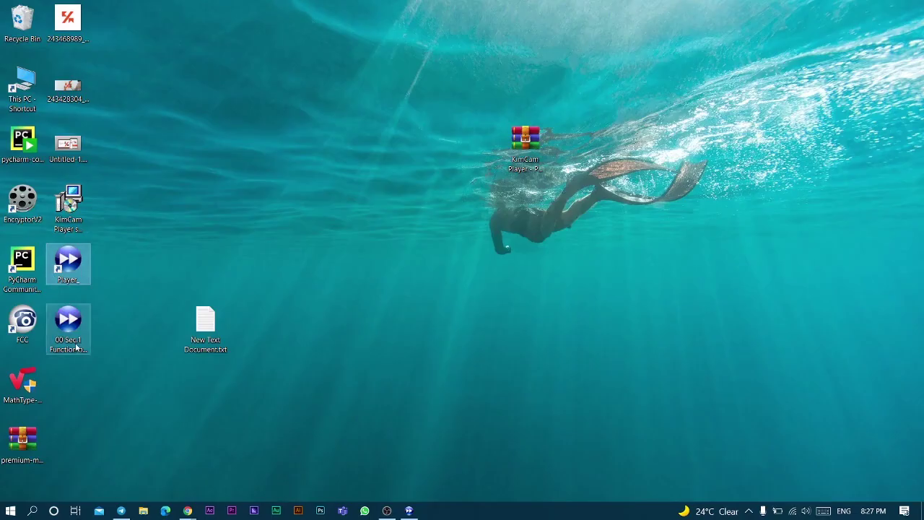
# - Move the 00 Sec.1 .kim file onto the desktop, open it in KimCam Player, then return to Chrome
pyautogui.moveTo(67, 325); pyautogui.dragTo(388, 153)
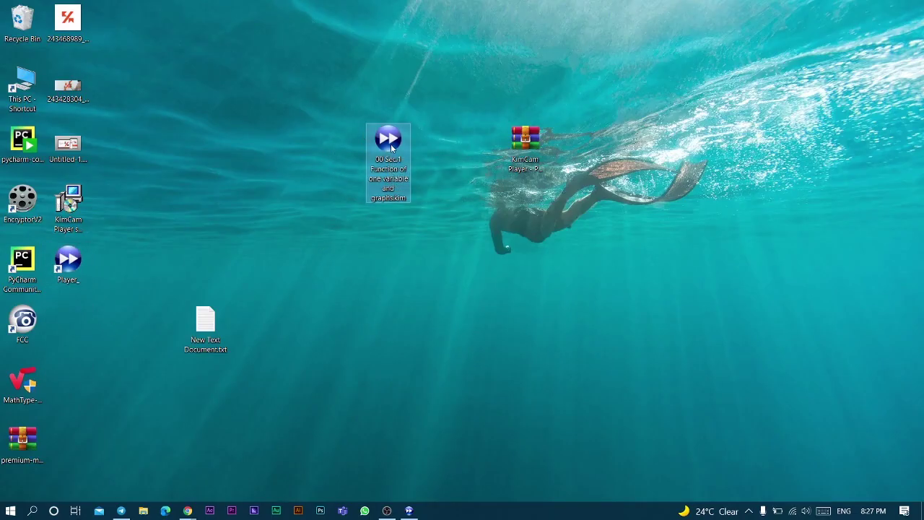
pyautogui.click(409, 510)
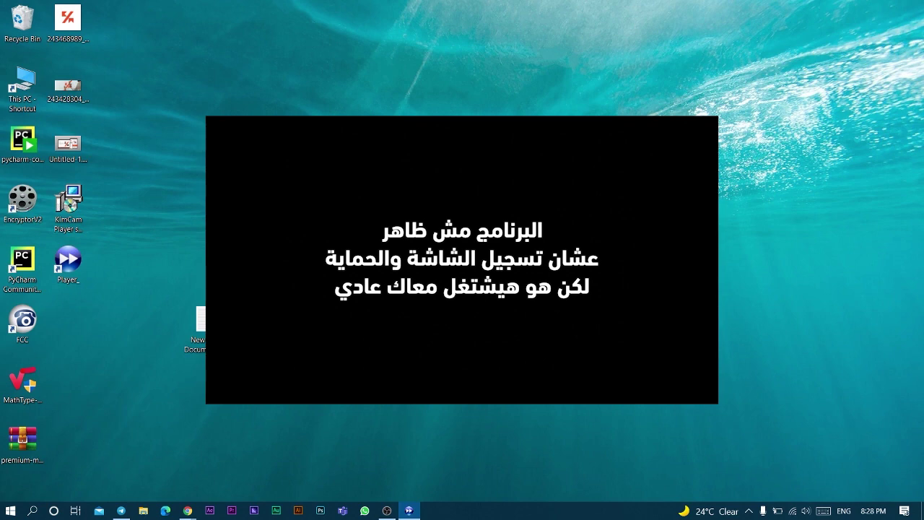
pyautogui.hotkey('alt', 'Tab')
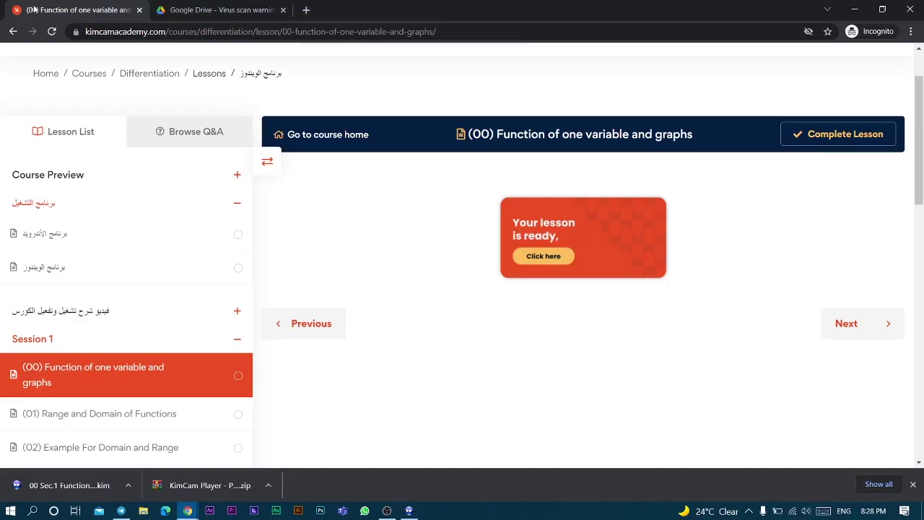
# - Go back to the Enrolled Courses dashboard and enter the Differentiation course's login ID in the player prompt
pyautogui.click(14, 31)
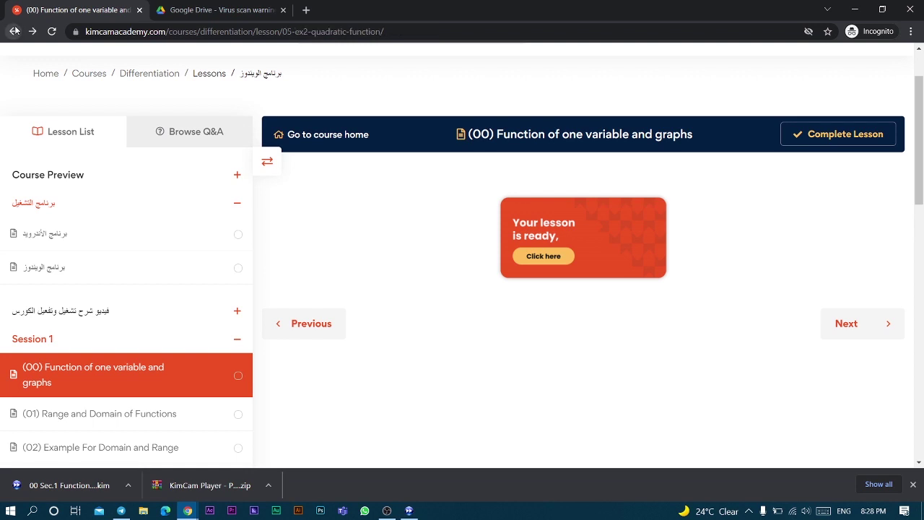
pyautogui.click(11, 32)
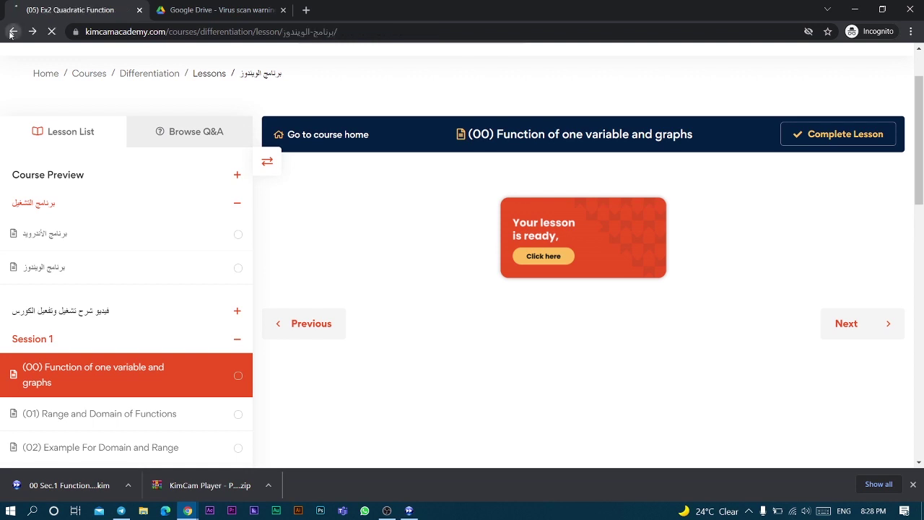
pyautogui.click(11, 31)
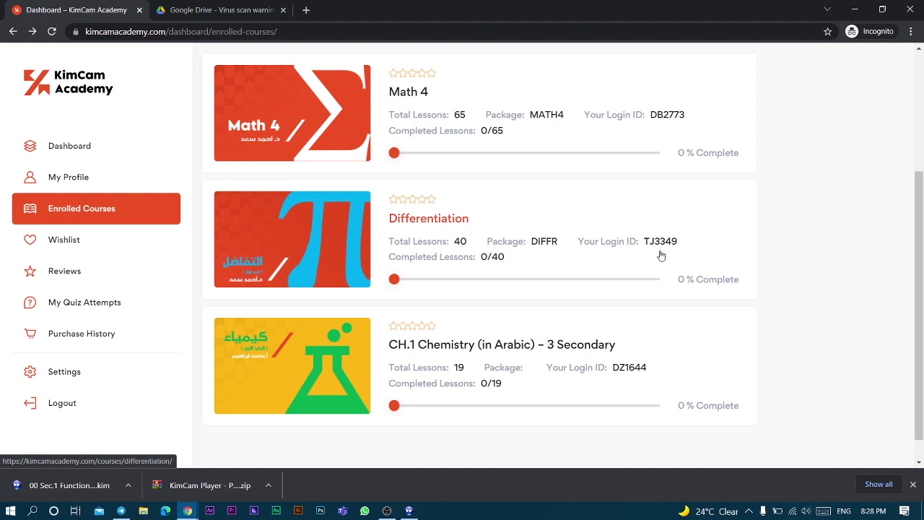
pyautogui.hotkey('alt', 'Tab')
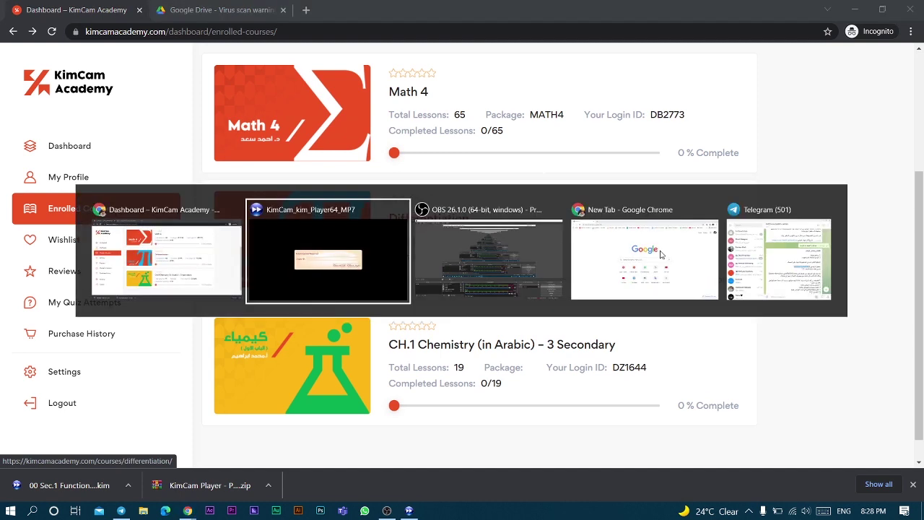
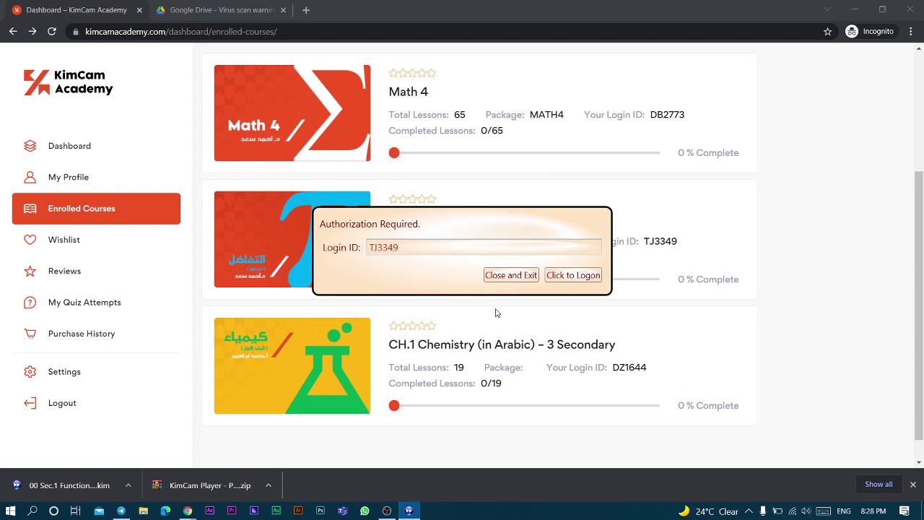
# - Submit the login ID with 'Click to Logon' in the Authorization Required dialog
pyautogui.click(572, 279)
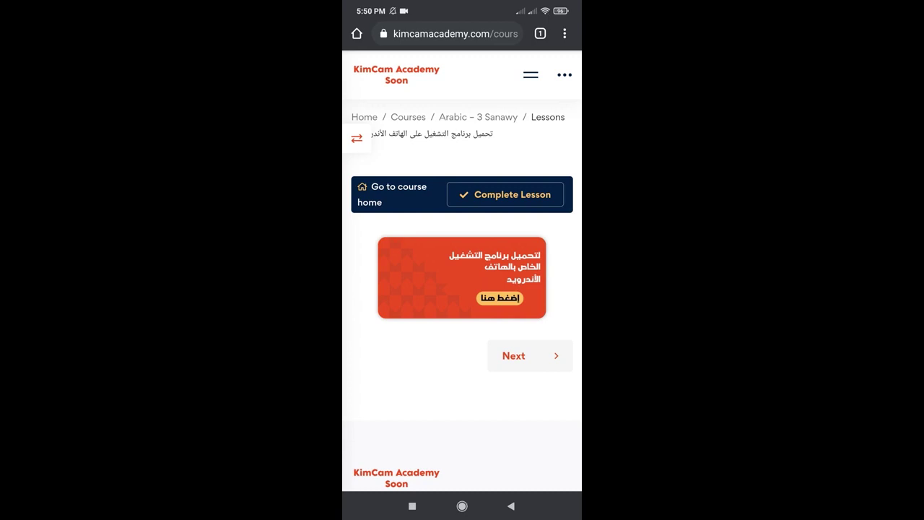
# - Find the Android player lesson and follow its download banner to the Player_ page on Google Play
pyautogui.scroll(-1, 462, 274)
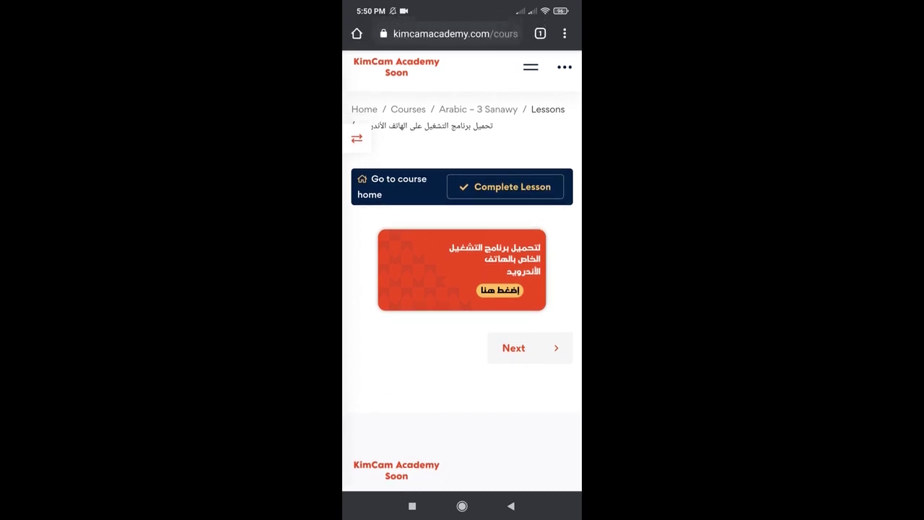
pyautogui.click(529, 348)
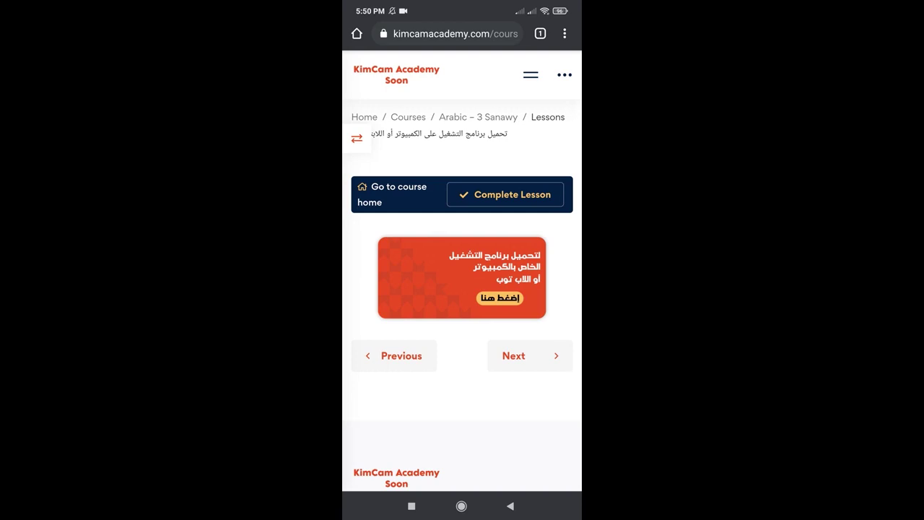
pyautogui.click(394, 356)
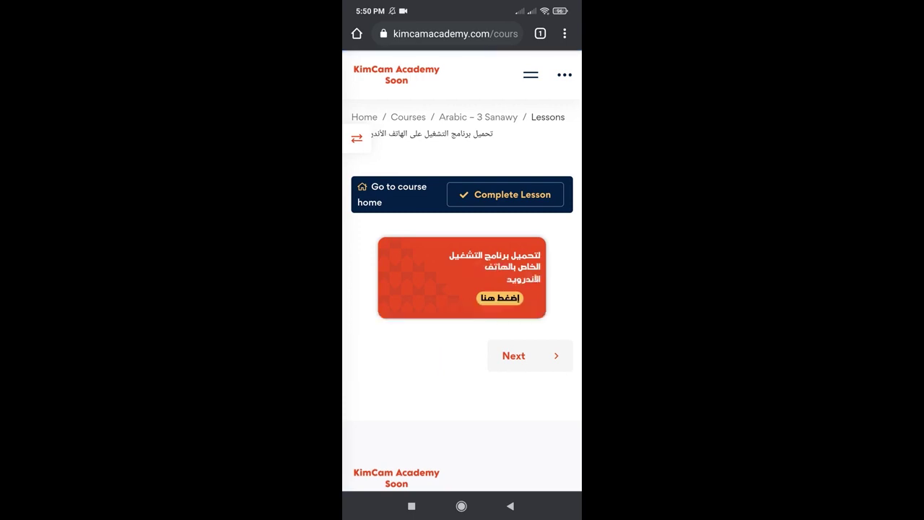
pyautogui.click(462, 277)
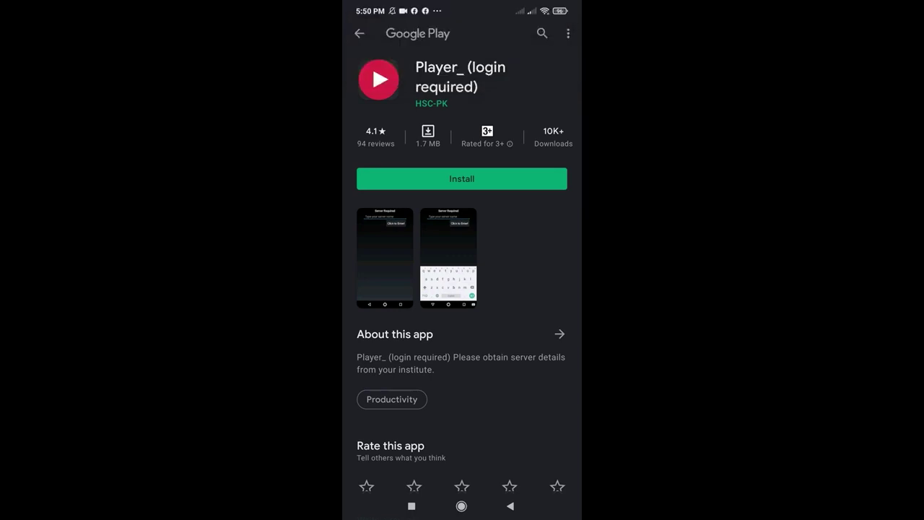
# - Install and open Player_, then enter KIMCAM as the server name
pyautogui.click(462, 179)
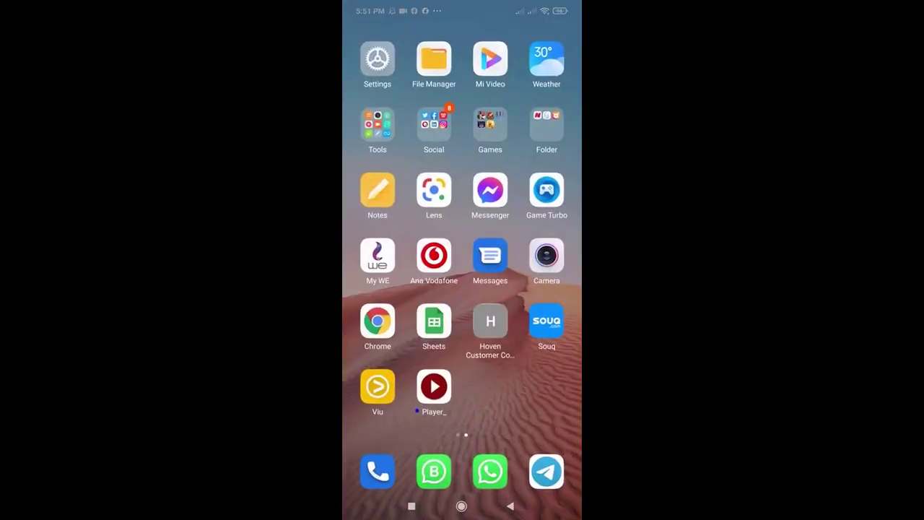
pyautogui.click(434, 384)
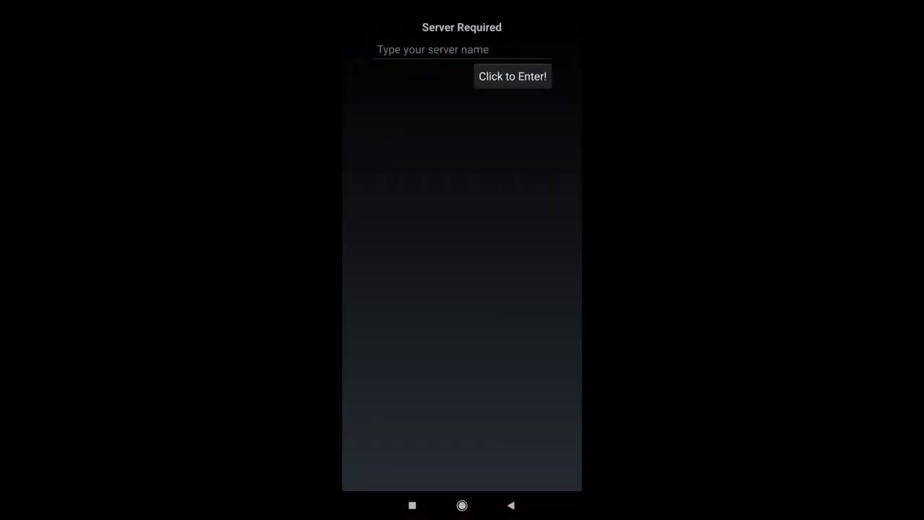
pyautogui.click(462, 49)
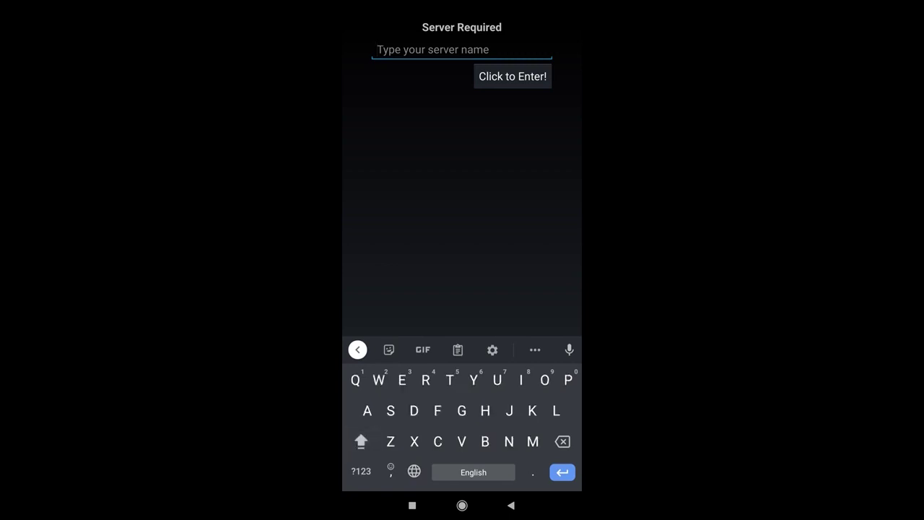
pyautogui.write('K')
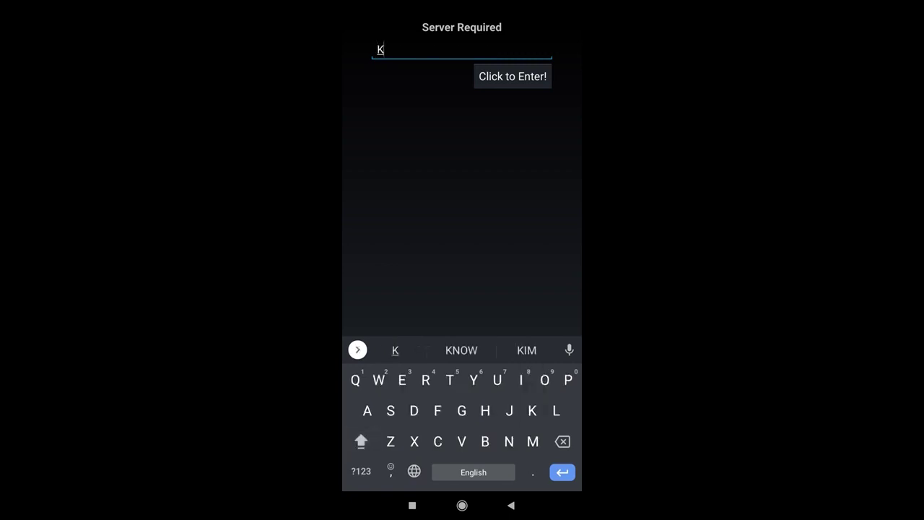
pyautogui.write('IMCAM')
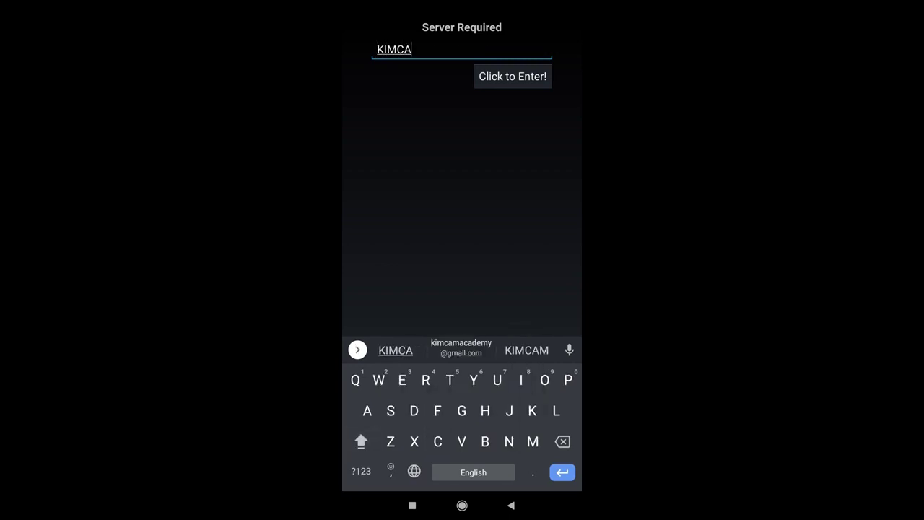